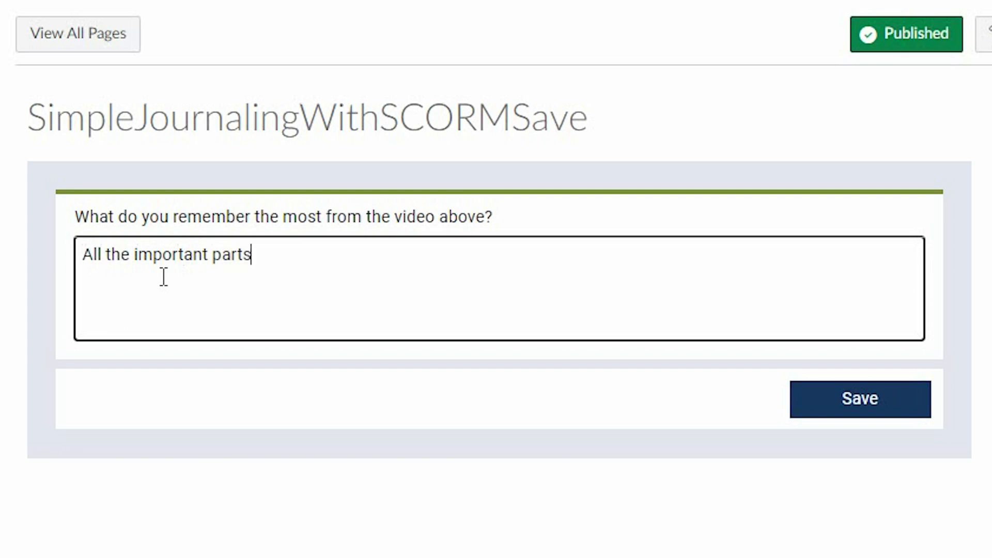
- Save the journal answer "All the important parts." and extend it with "And a lot of the not important parts too."
click(806, 406)
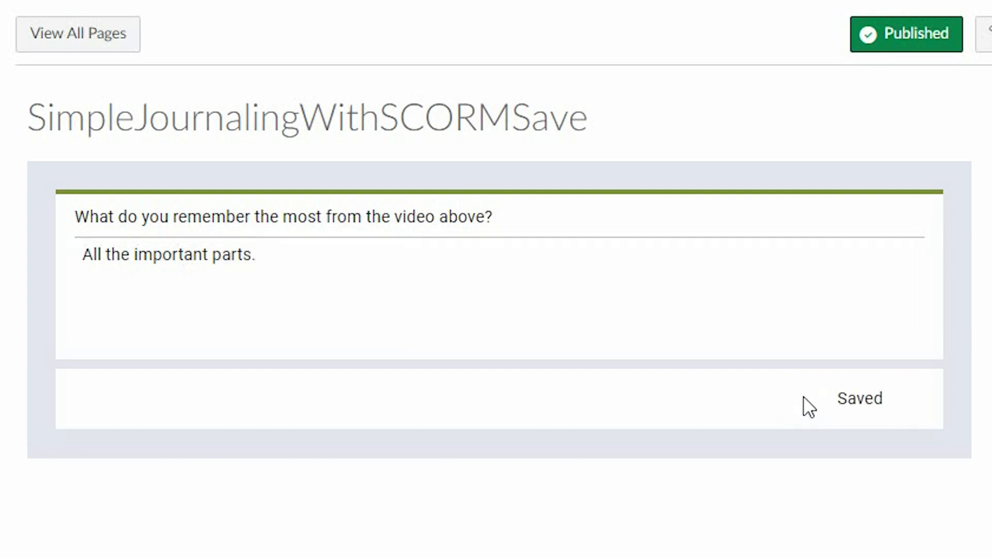
click(381, 256)
text(And a lot of the not important parts too.)
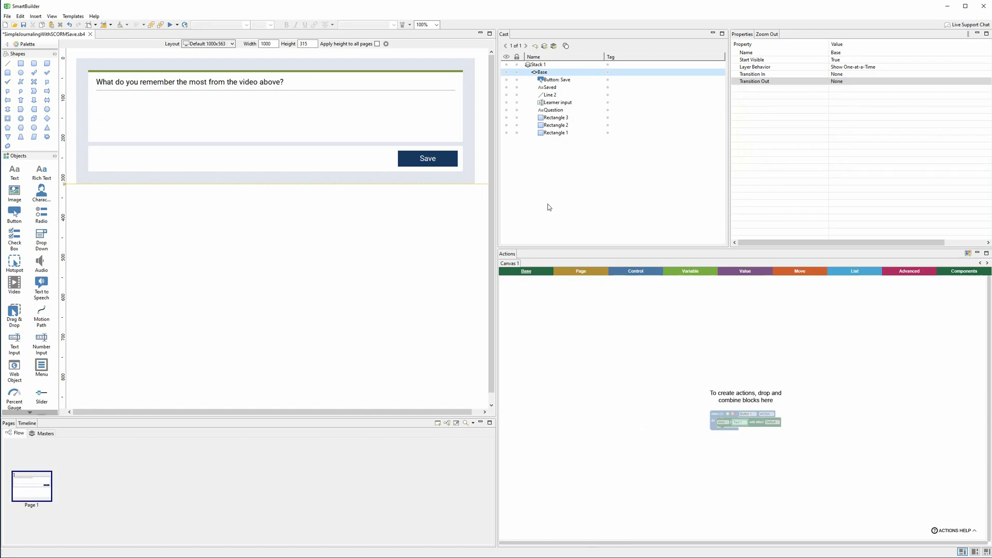
- Examine the journal page's objects and their properties: the learner input, question, rectangles, Saved text and Save button
click(411, 137)
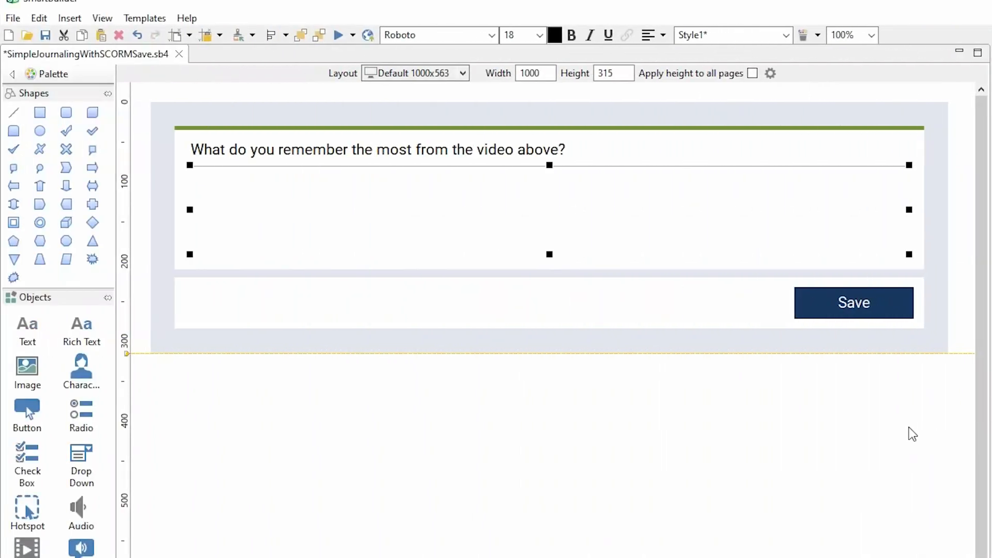
click(912, 435)
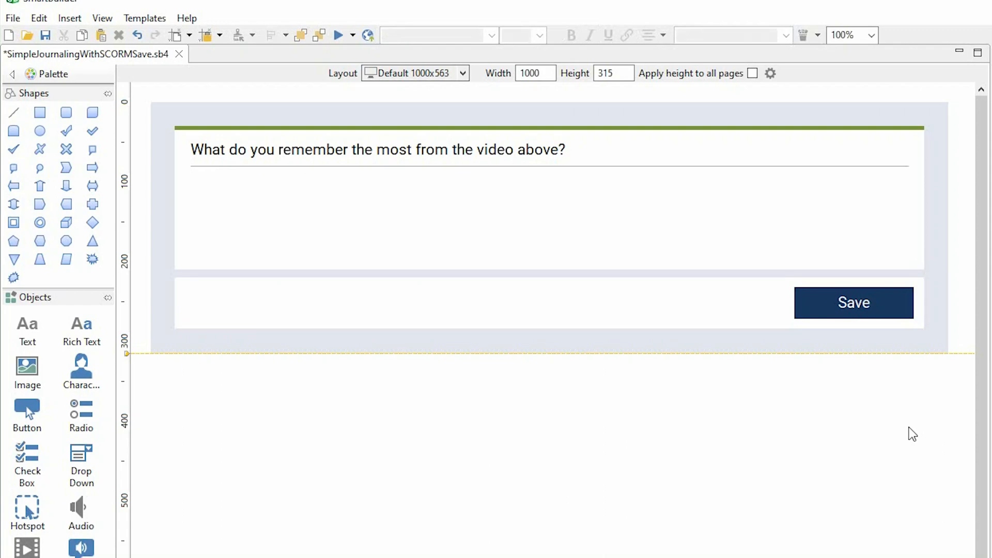
click(832, 234)
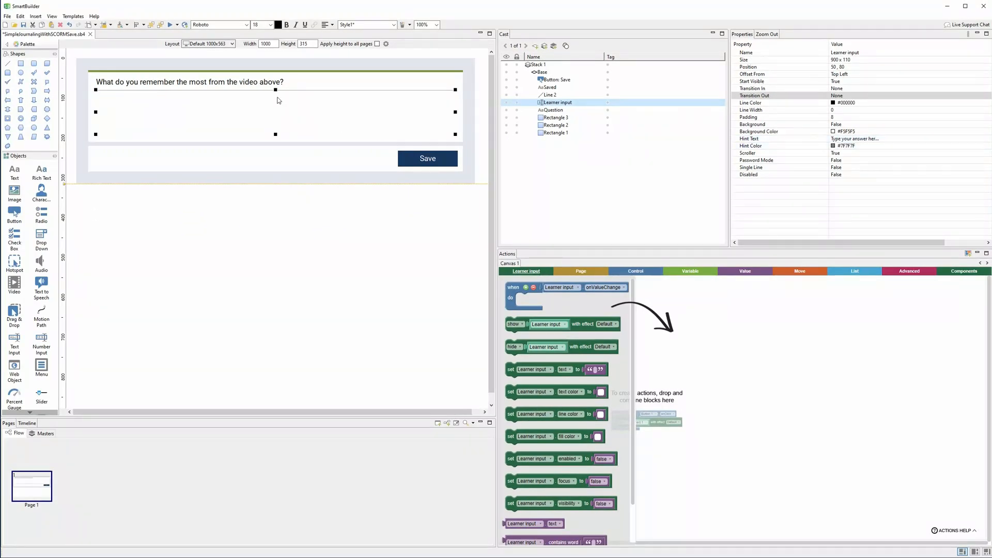
click(265, 87)
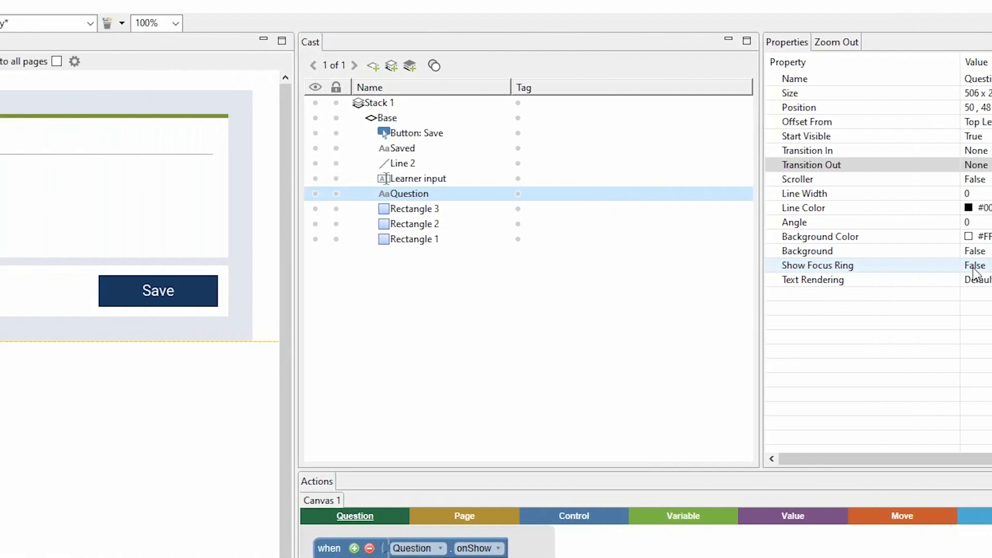
click(428, 240)
click(427, 224)
click(425, 209)
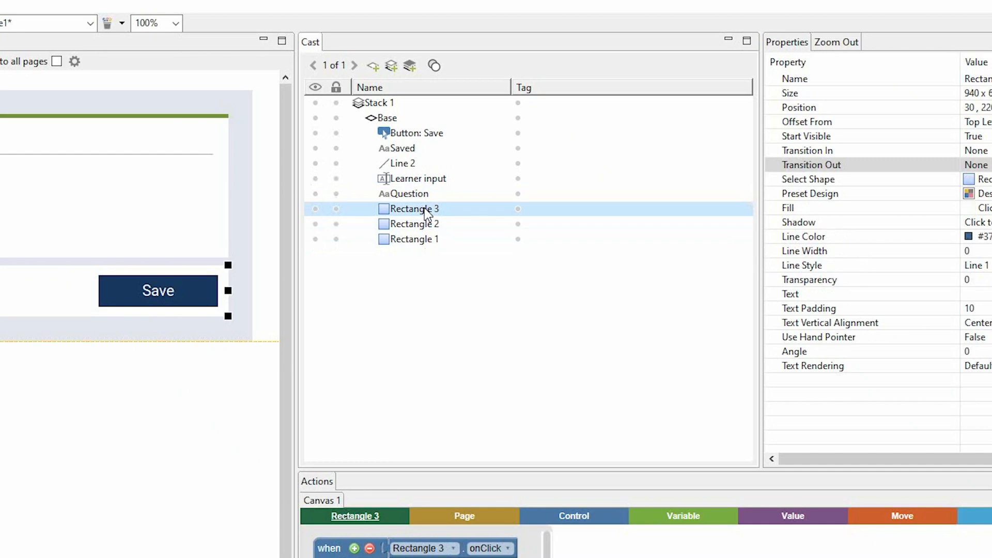
click(421, 195)
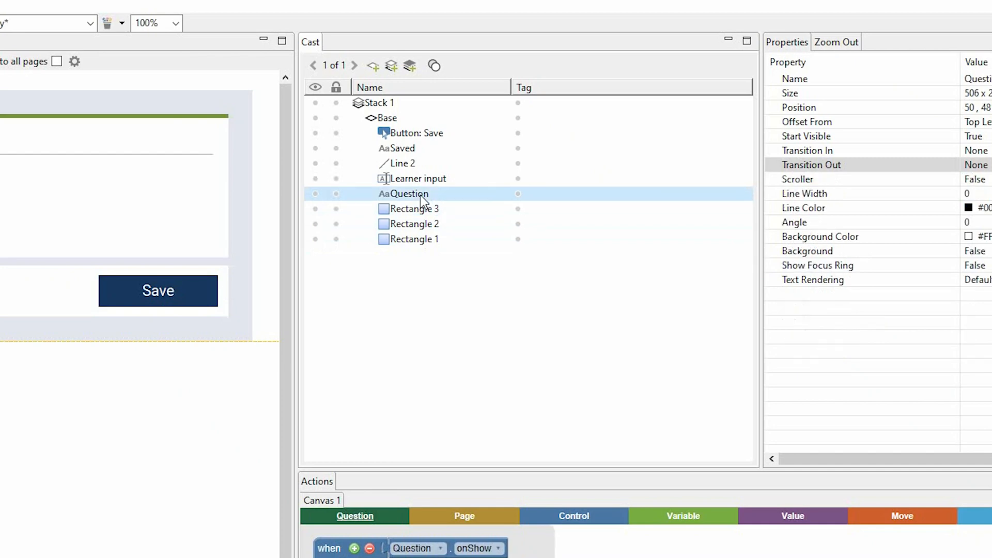
click(419, 180)
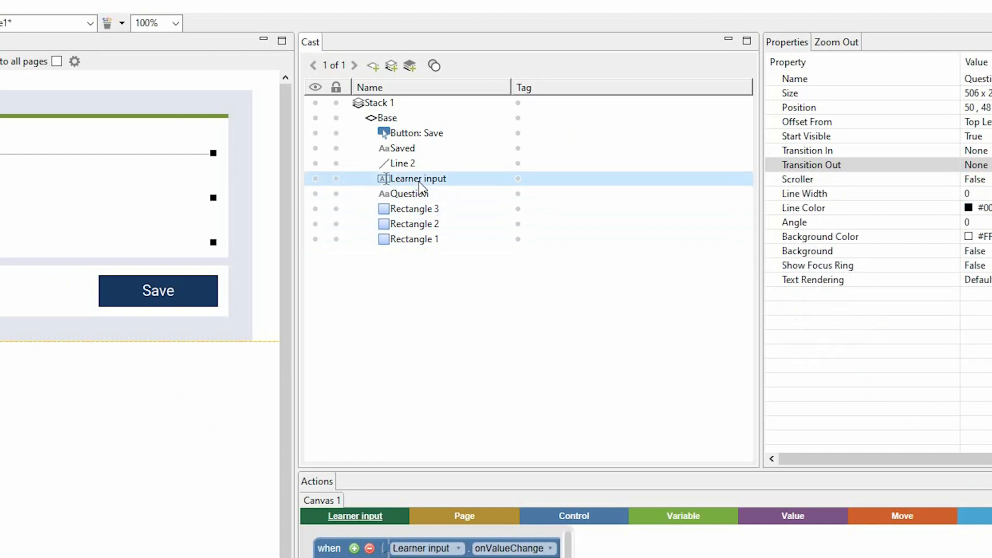
click(413, 152)
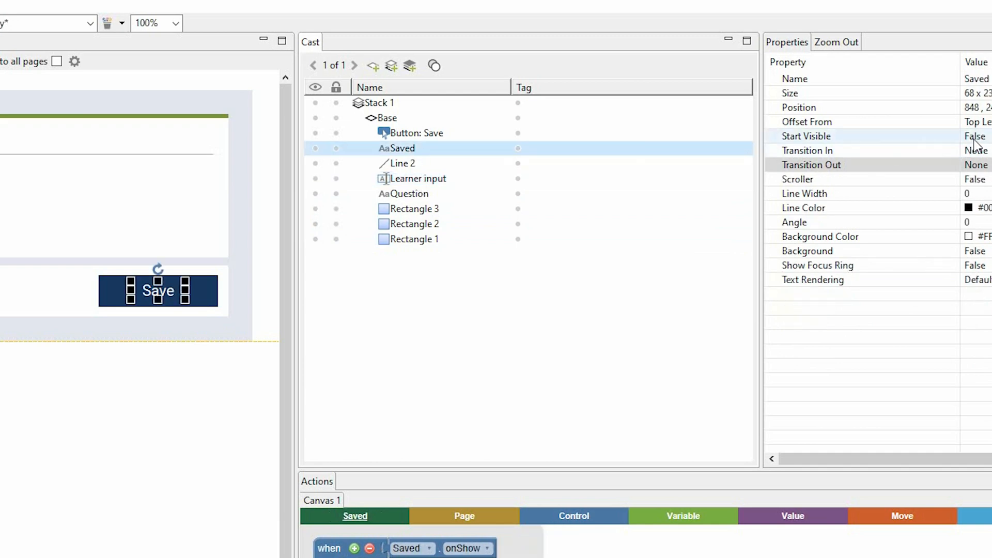
click(412, 134)
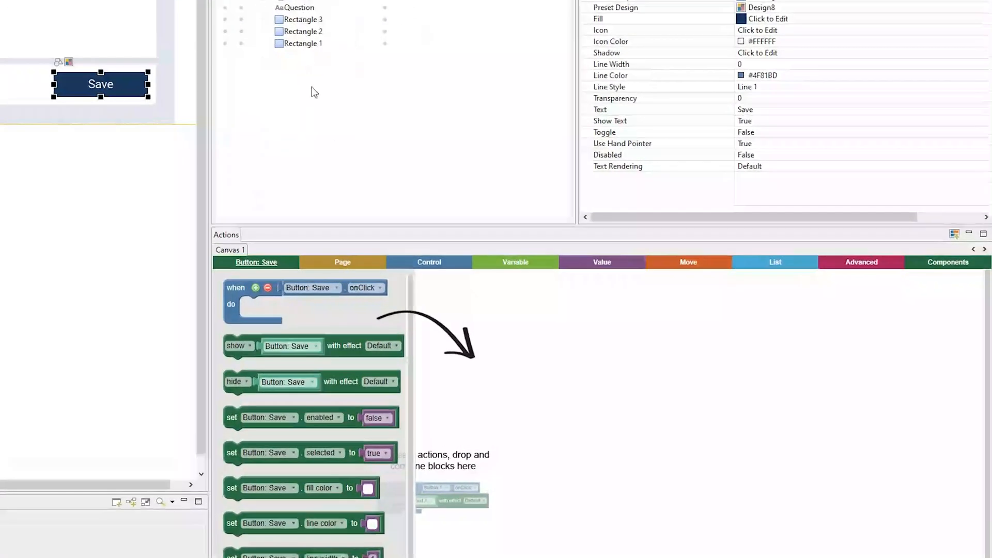
- Add a page onLoad event block and, beneath it, an onClick event block for the Save button
click(342, 261)
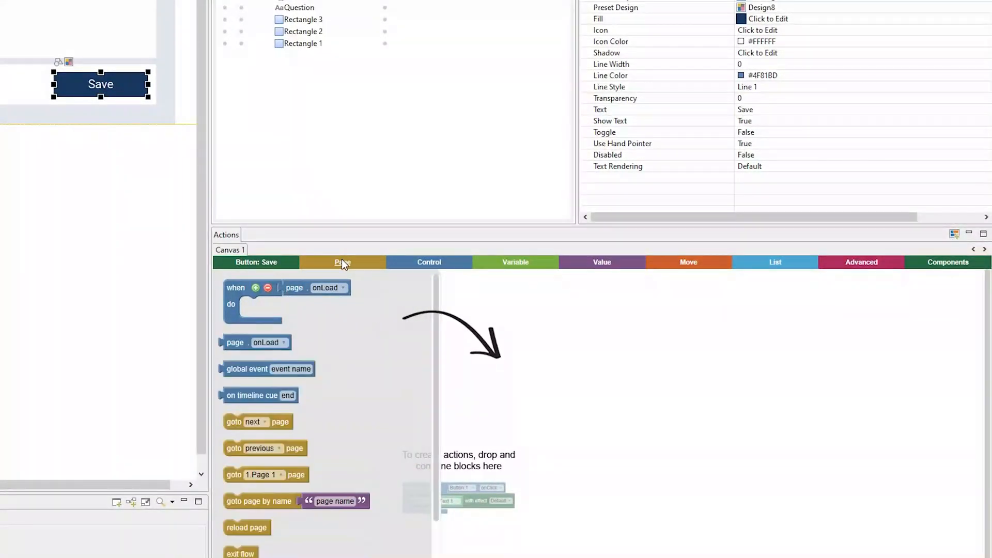
click(243, 290)
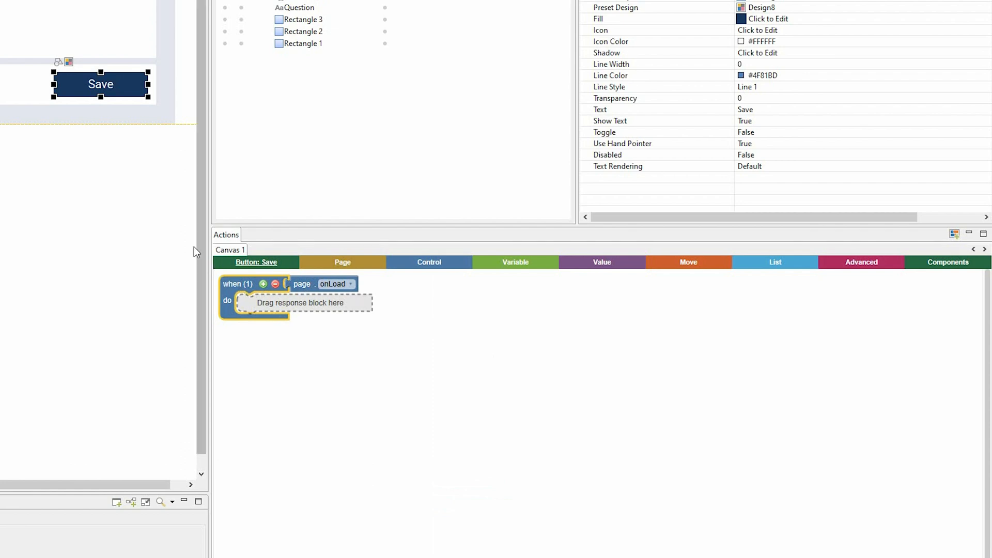
click(140, 144)
click(124, 97)
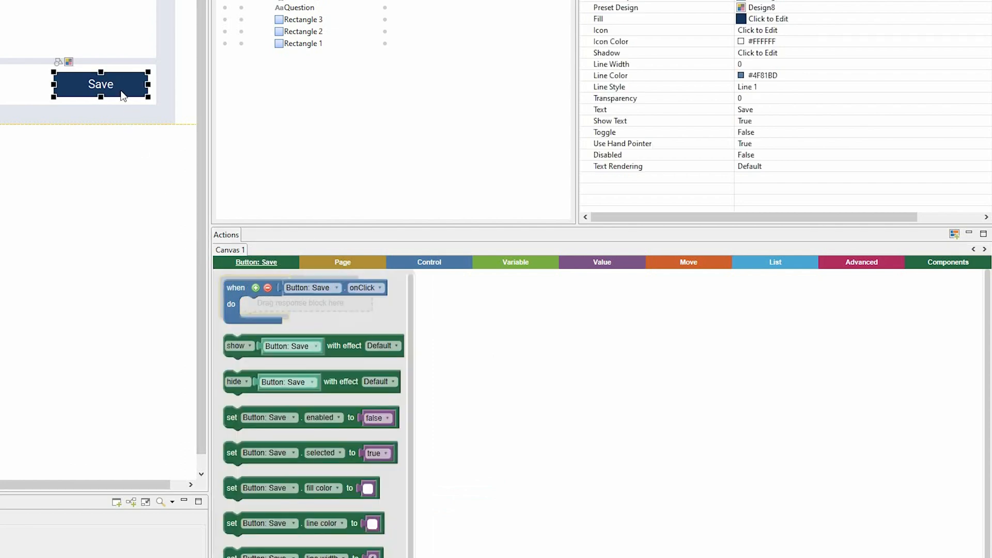
drag(225, 290, 227, 408)
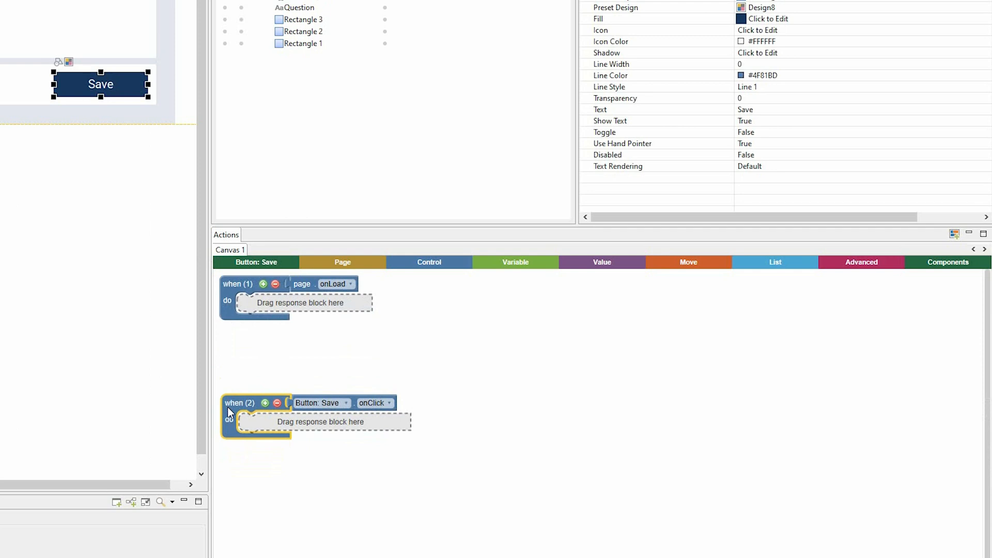
- Insert a SCORM set interaction block with ID, response and result into the Save button's onClick event
click(851, 264)
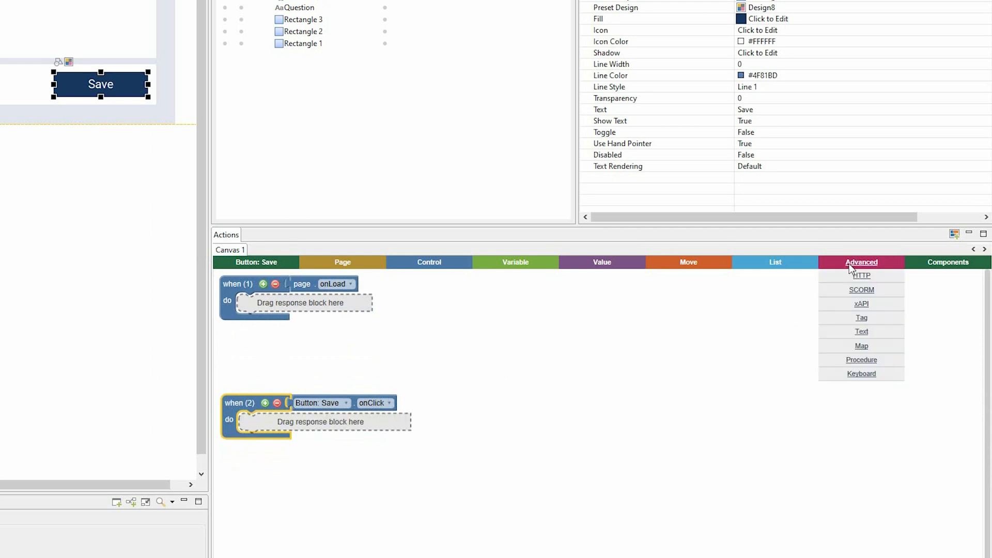
click(849, 289)
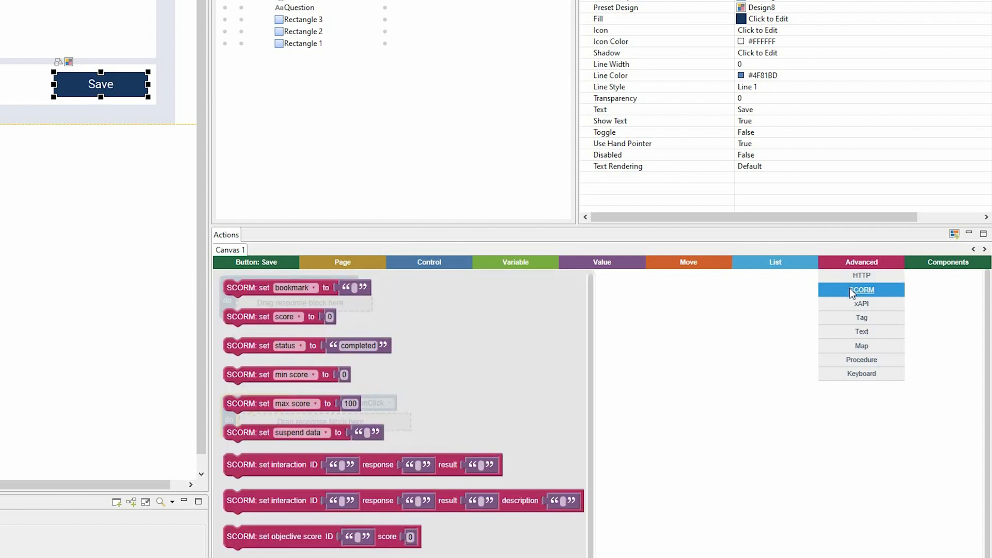
click(305, 460)
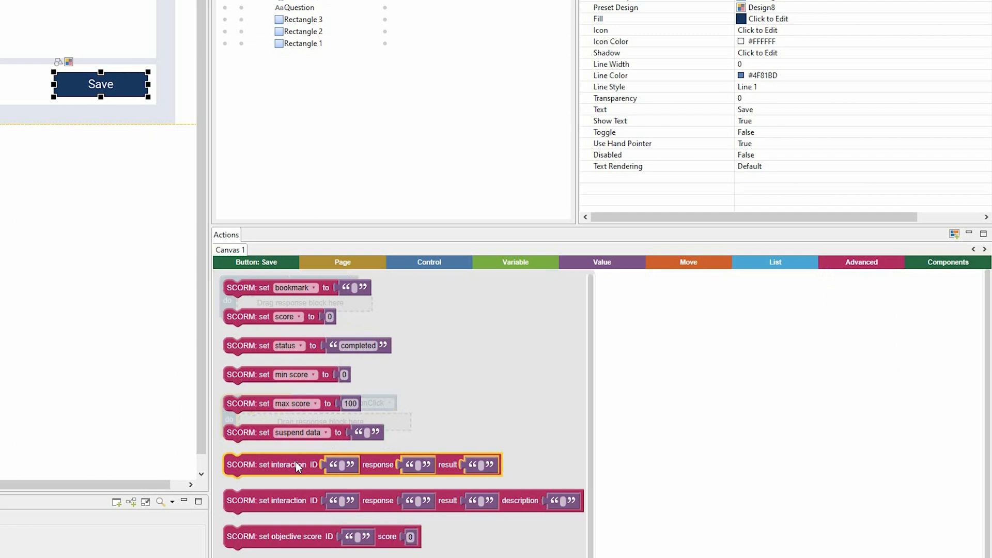
click(292, 492)
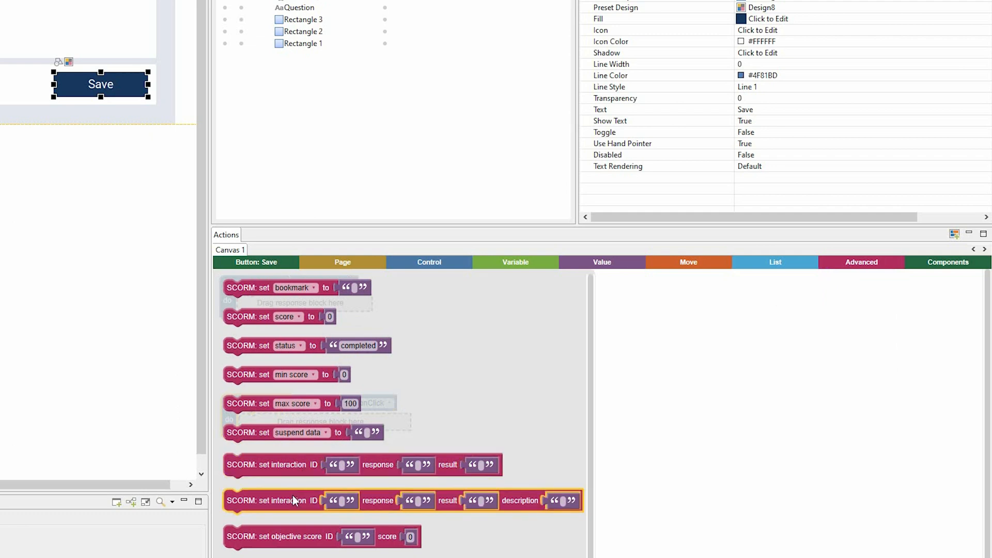
drag(293, 465, 303, 427)
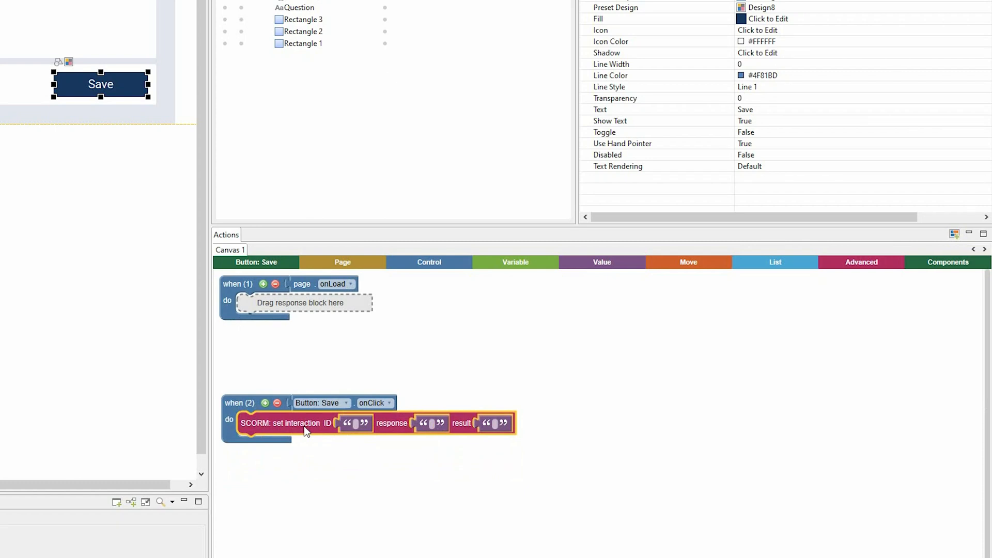
- Set the SCORM interaction's ID to levelUp_SimpleJournalRecall
click(346, 429)
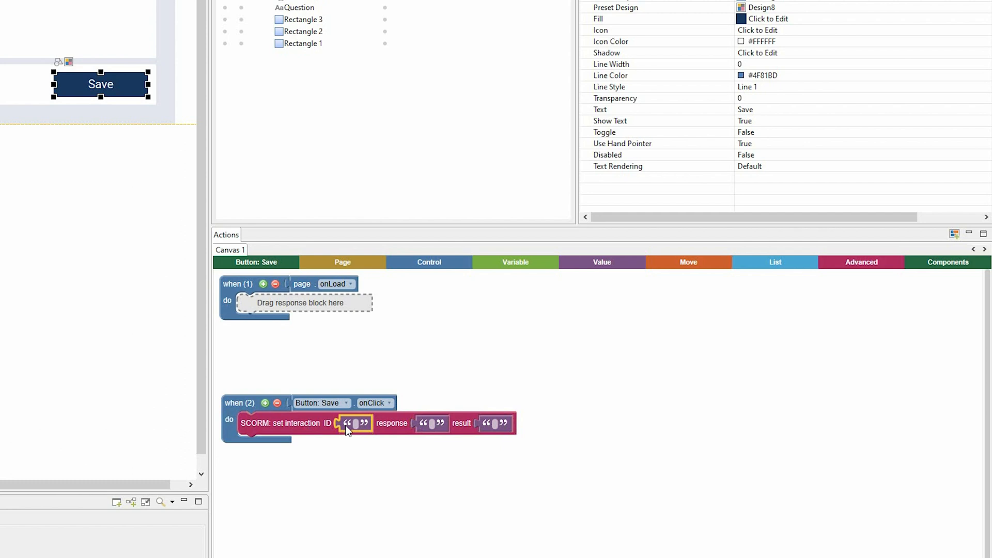
click(346, 427)
text(levelUp_Si)
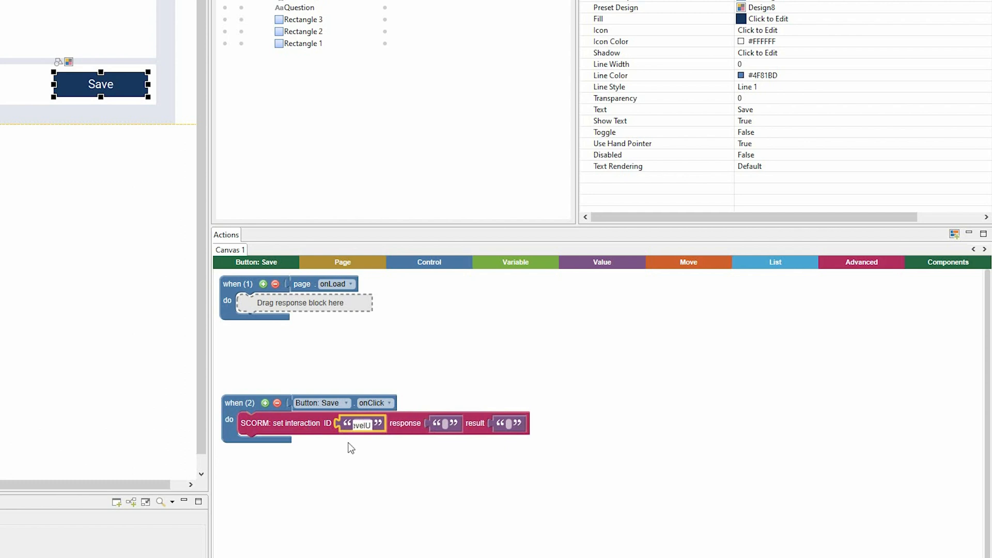
text(mpleJournalRecall)
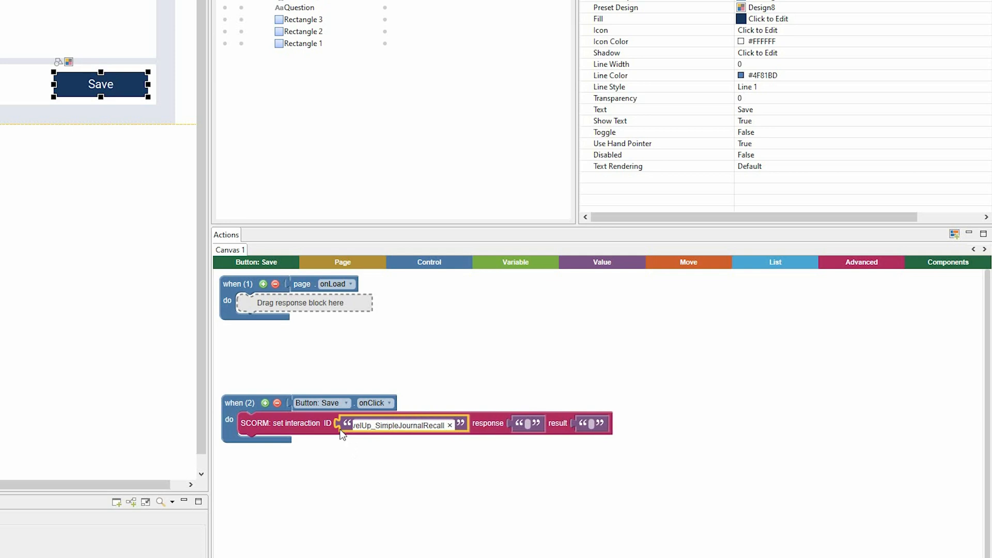
- Replace the empty text value in the SCORM interaction's response with the Learner input's text value
click(520, 423)
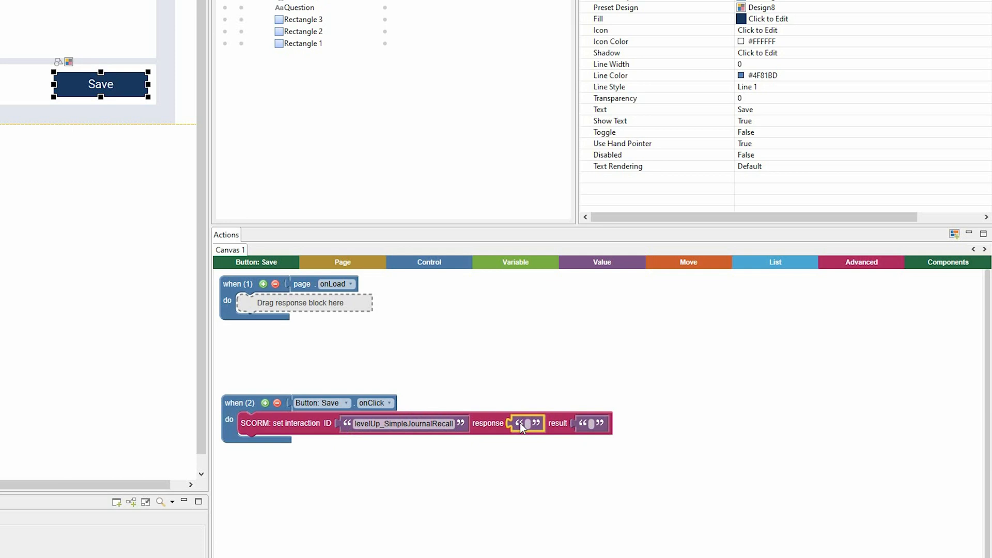
right_click(520, 423)
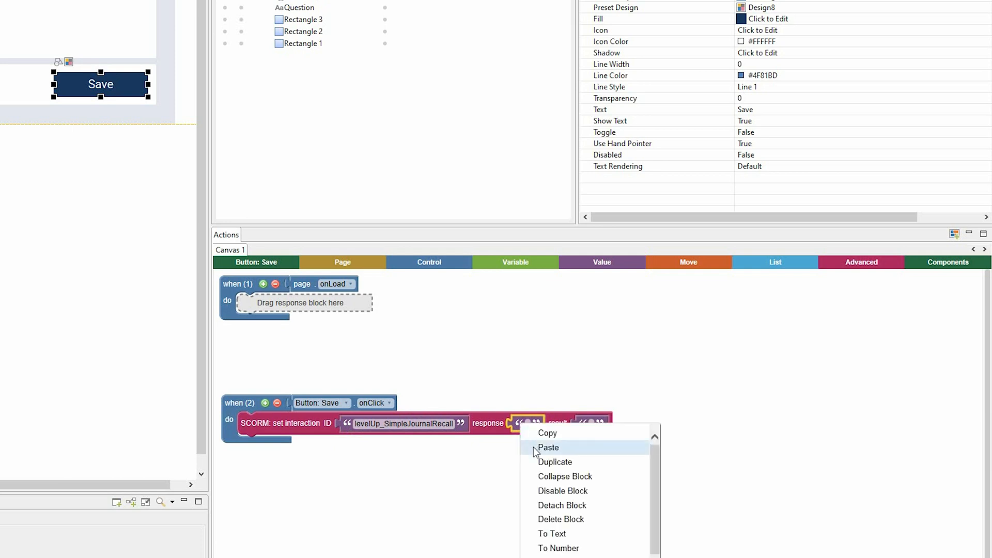
click(552, 519)
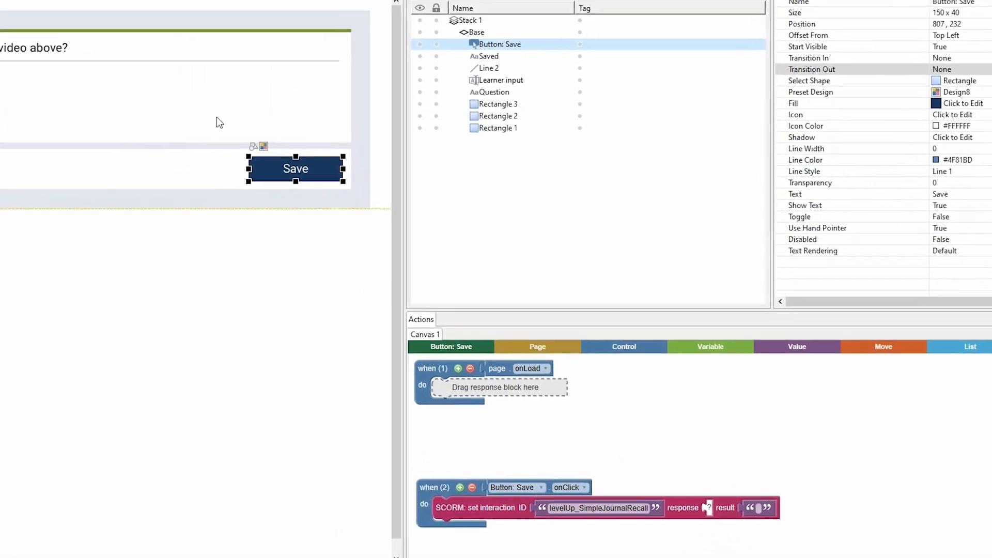
click(40, 40)
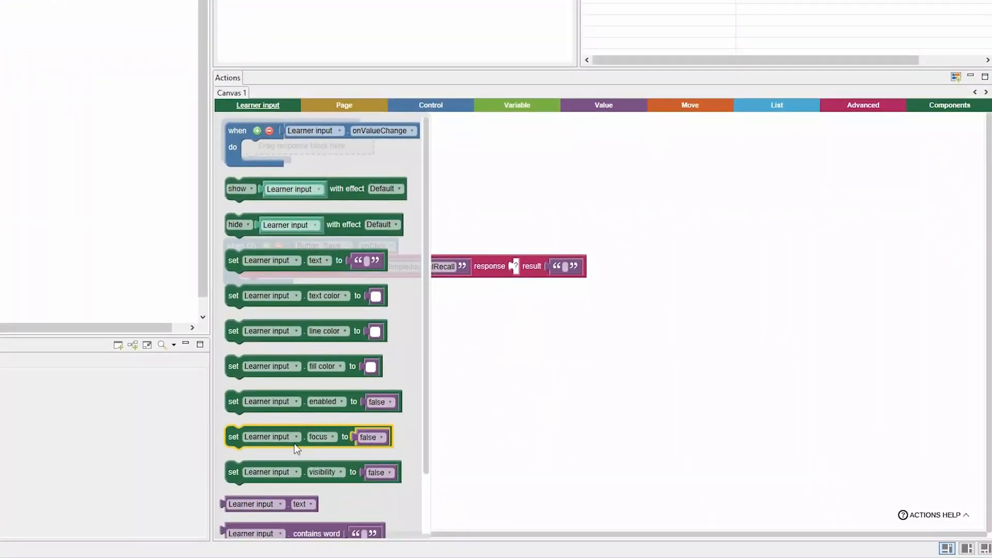
click(288, 507)
drag(288, 507, 583, 277)
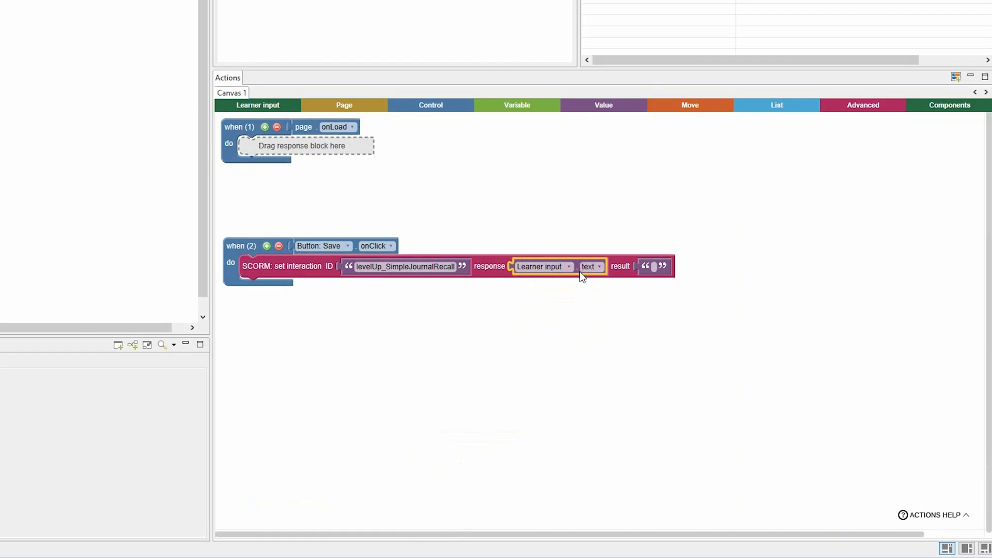
click(611, 106)
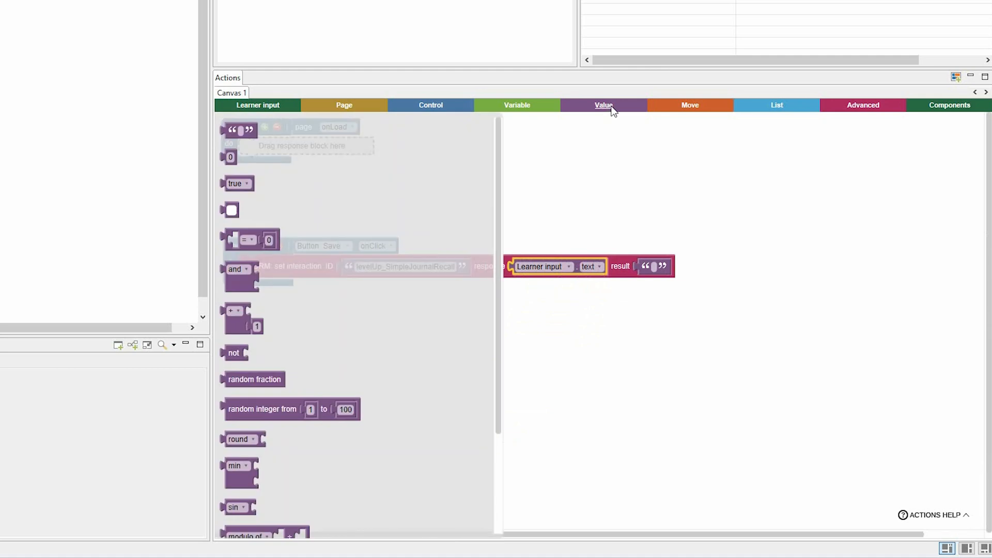
click(578, 265)
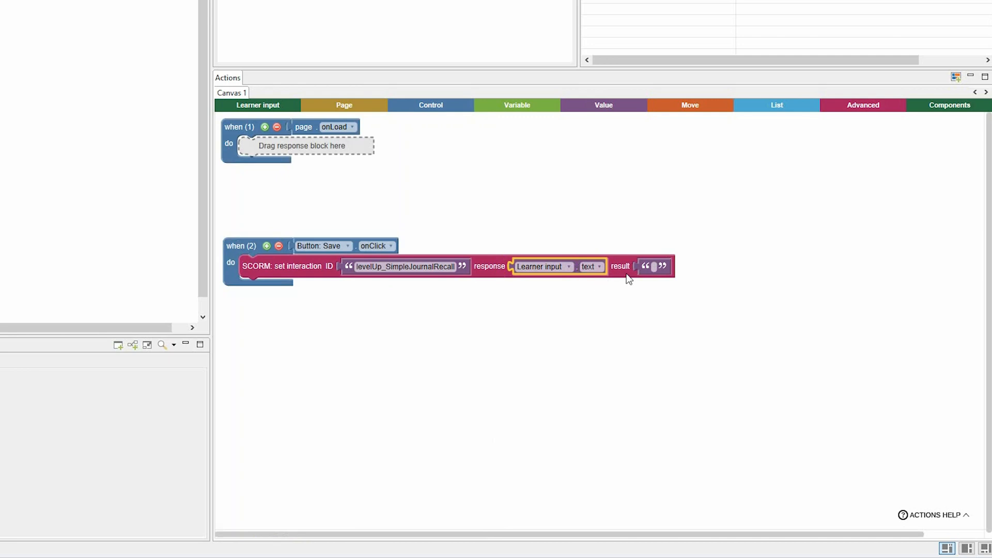
click(642, 268)
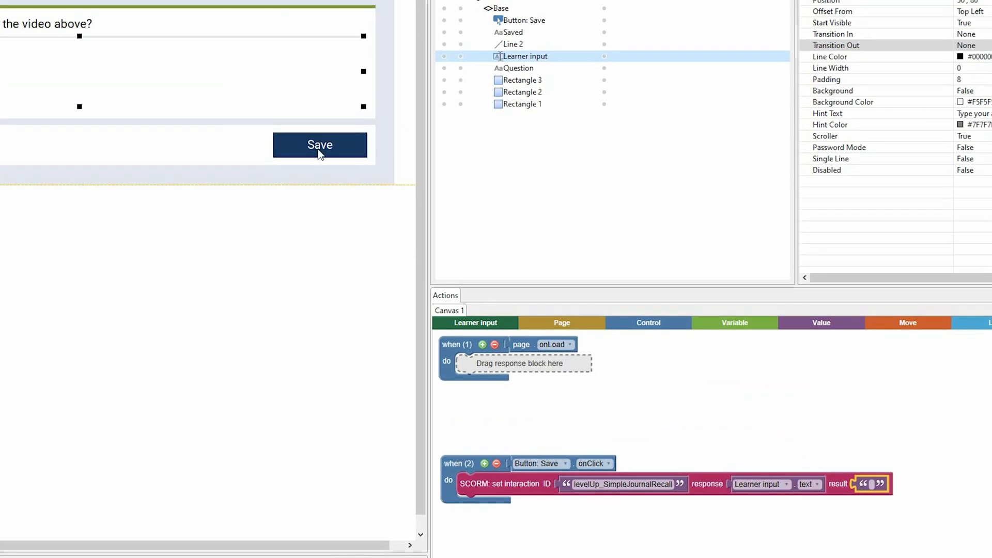
- Add a block that hides the Save button with the Default effect below the SCORM interaction block
click(101, 0)
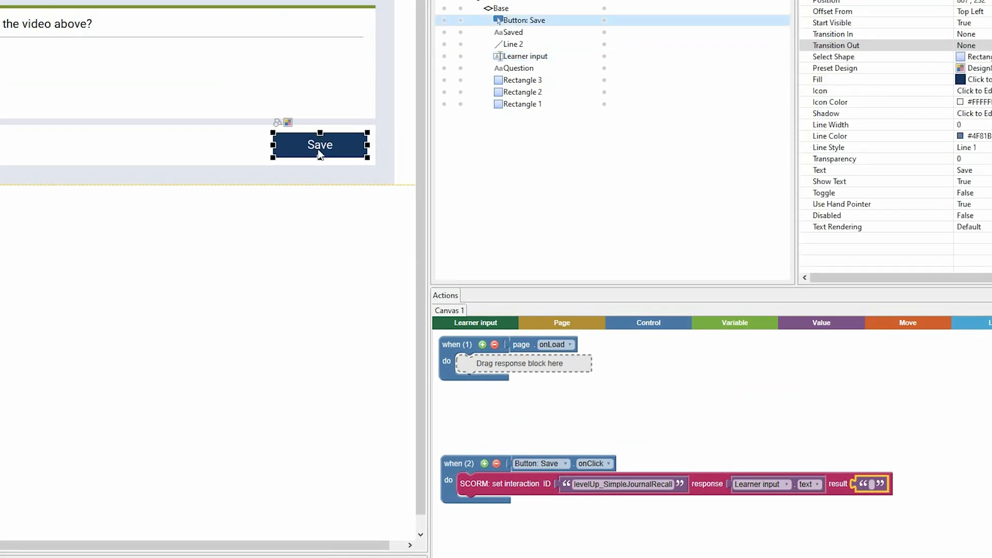
drag(561, 438, 574, 504)
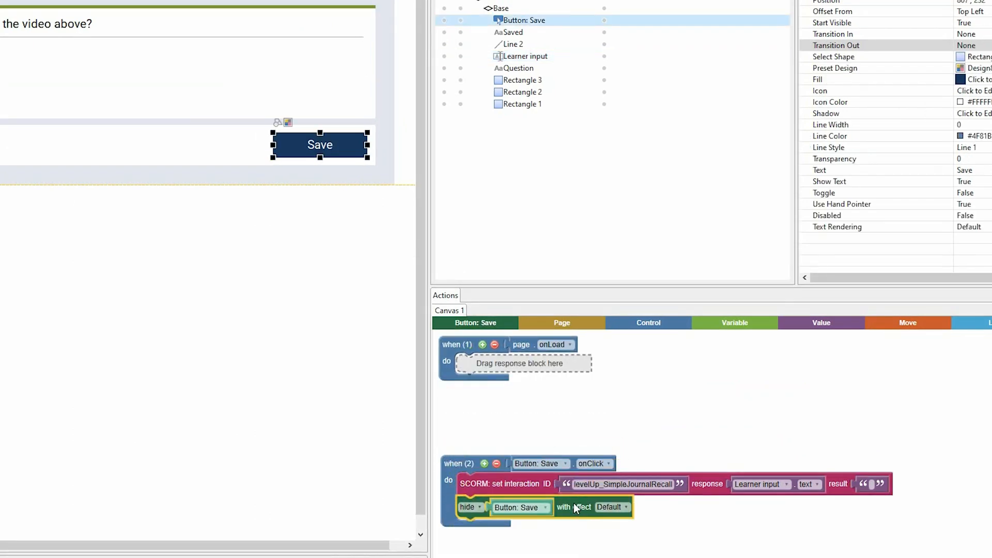
- Add a block that shows the Saved text with the Default effect below the block hiding the Save button
click(488, 324)
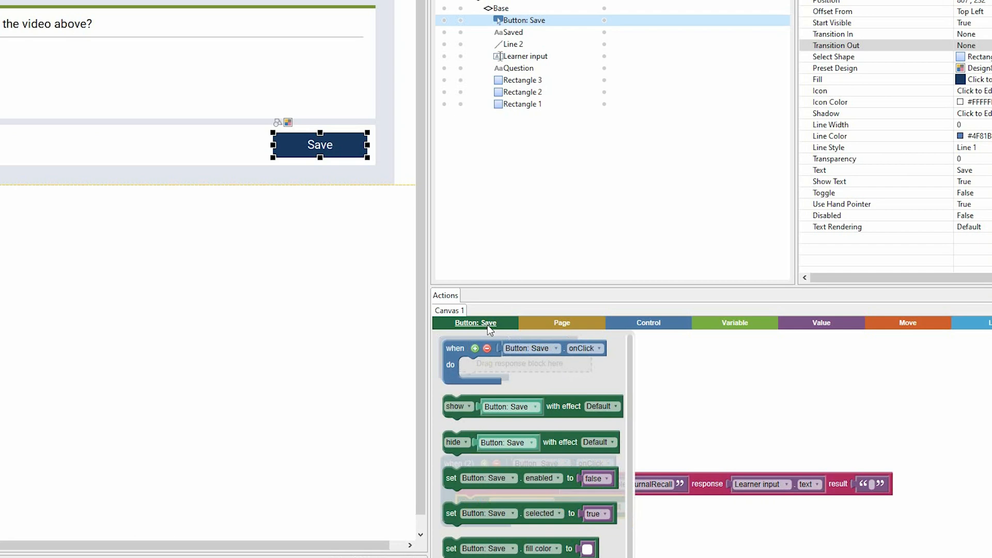
click(509, 33)
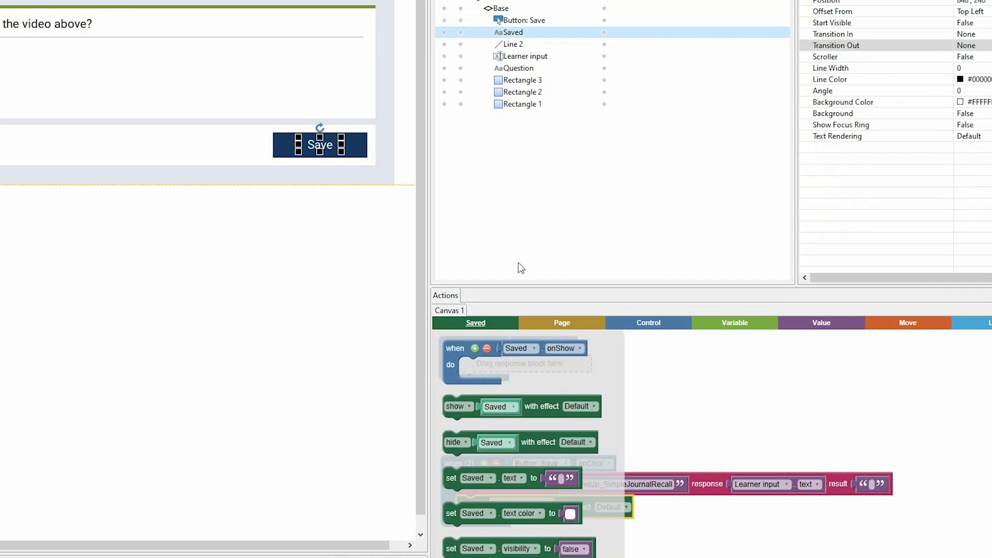
drag(538, 403, 553, 533)
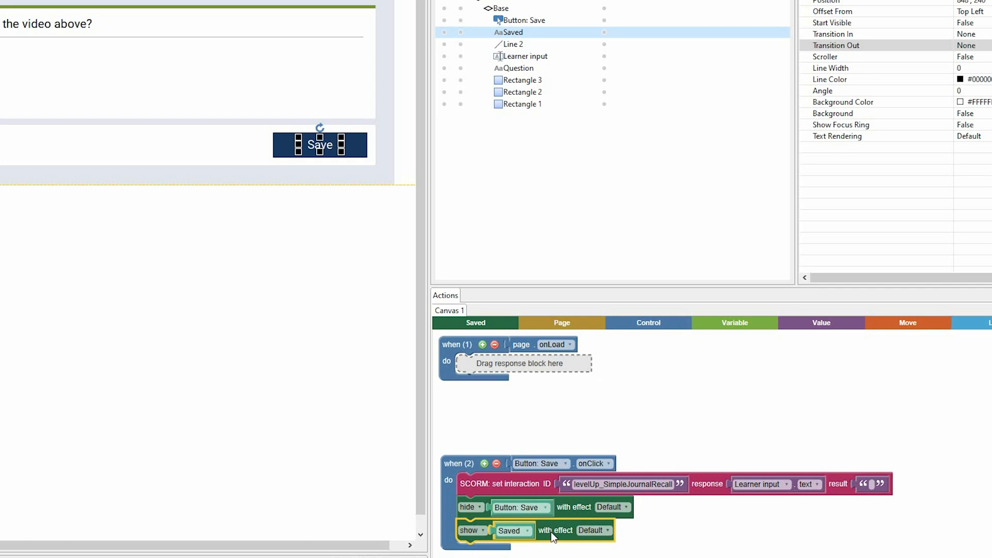
- Add a focus on block targeting the Saved text at the end of the Save button's onClick event
click(559, 323)
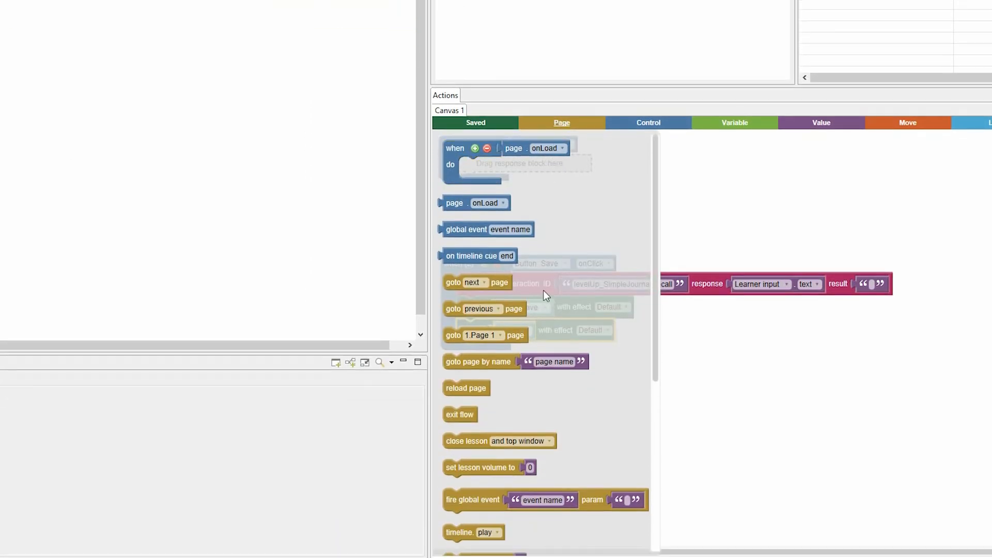
scroll(544, 292, down, 5)
drag(473, 516, 489, 357)
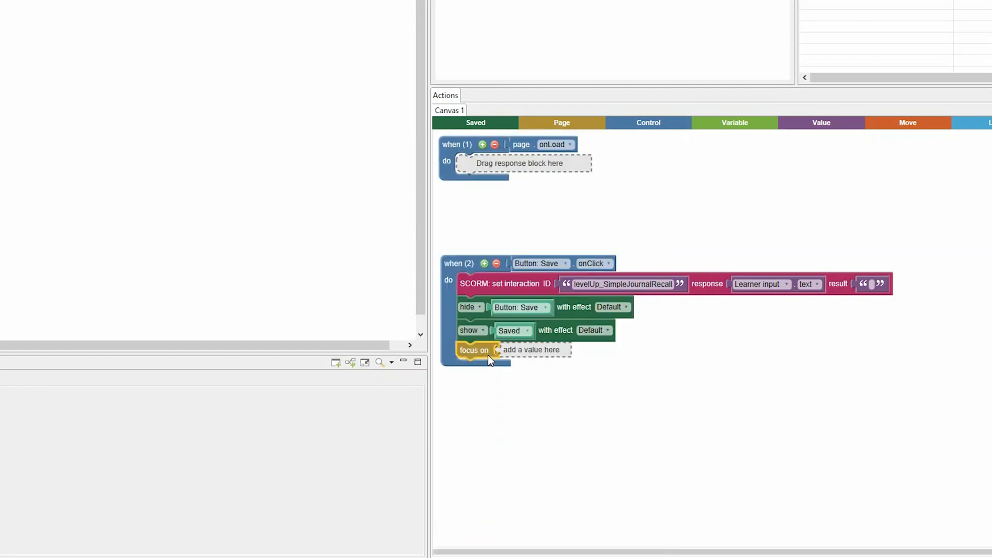
click(569, 122)
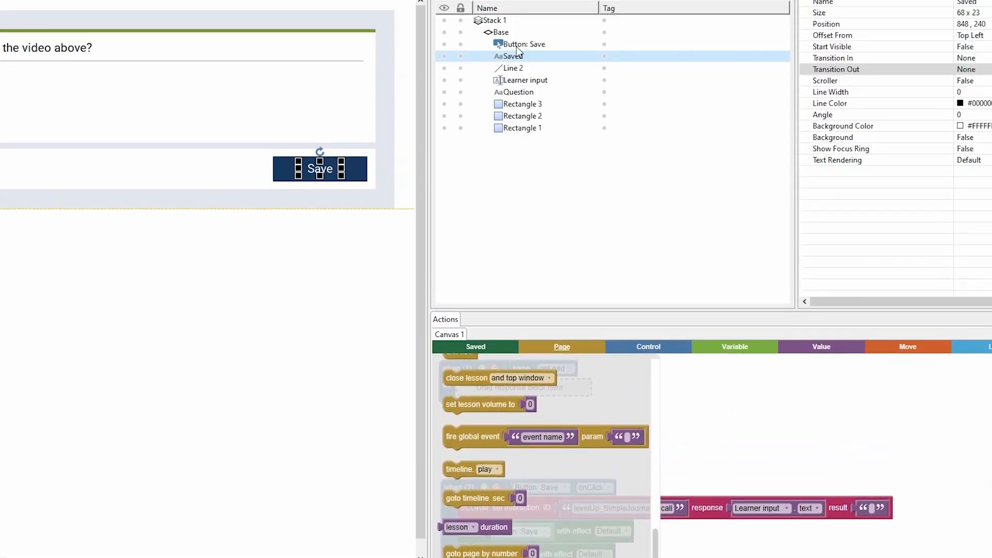
click(516, 46)
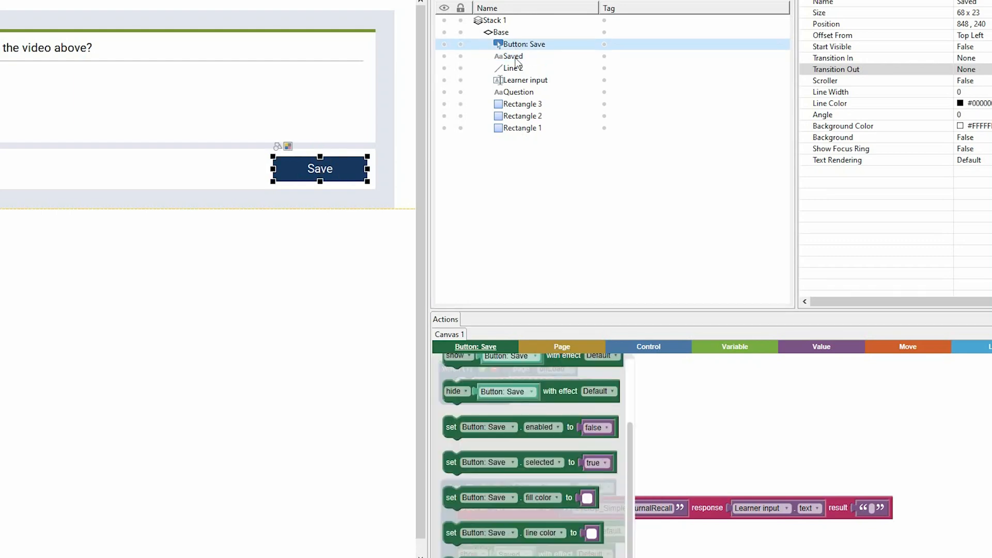
click(516, 58)
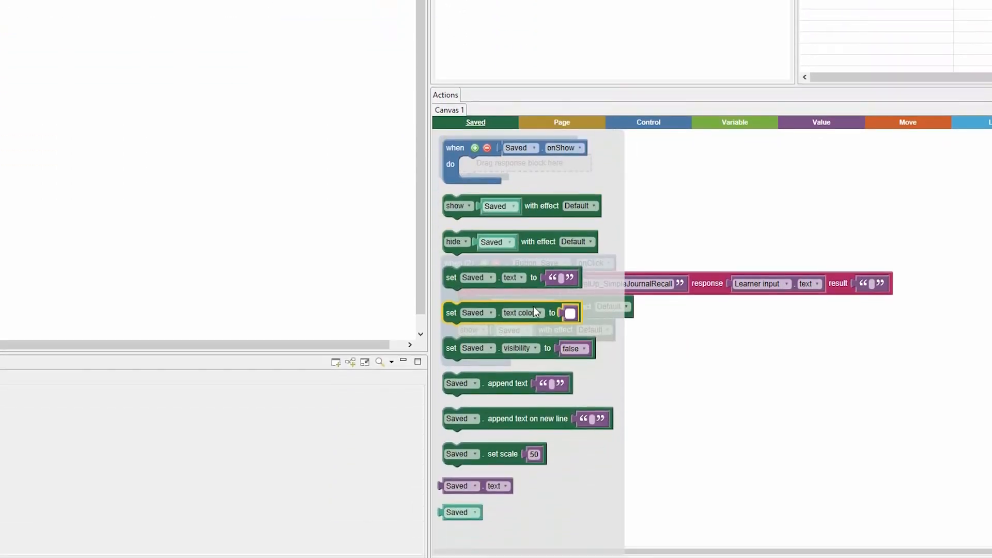
click(473, 513)
drag(474, 518, 534, 358)
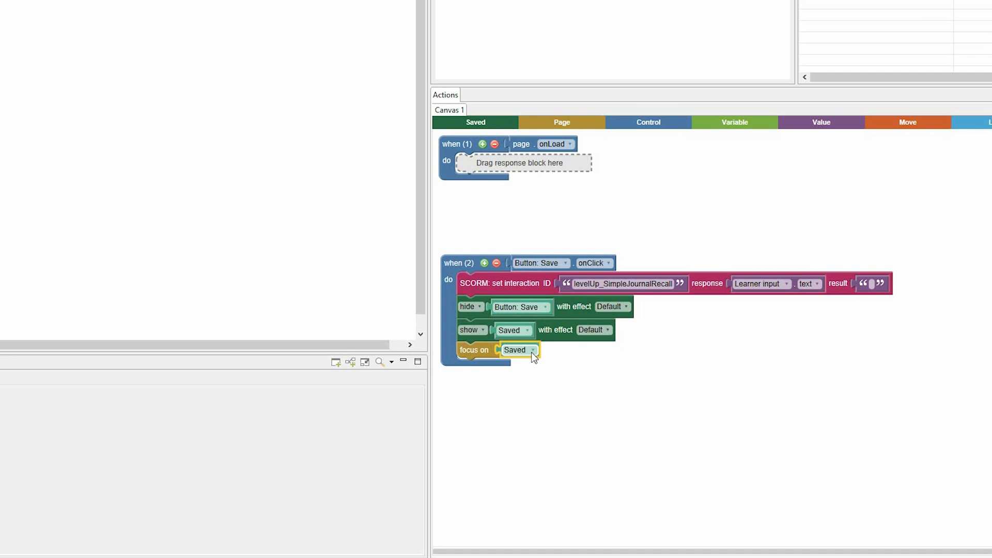
- Insert a wait of 0.5 seconds between the show Saved block and the focus on block
click(644, 124)
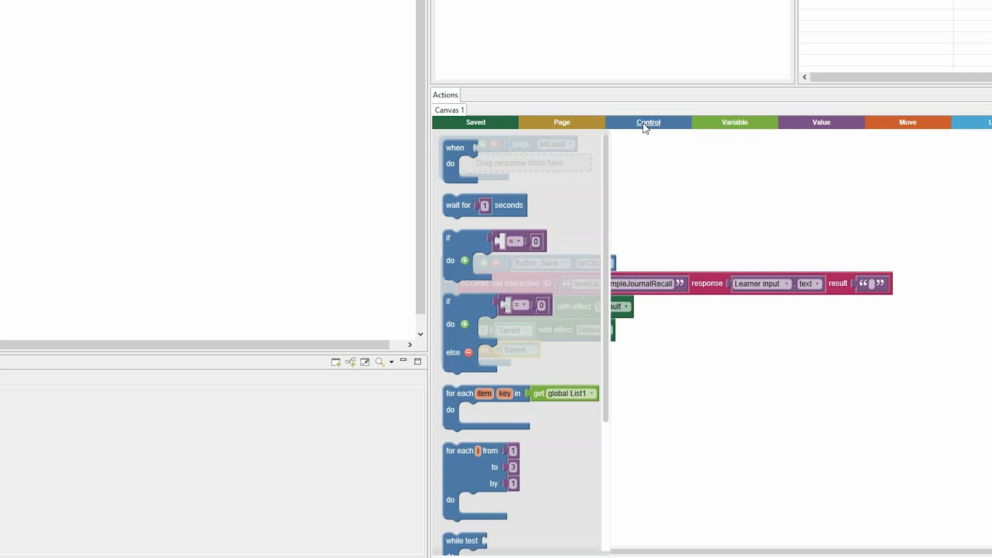
drag(519, 206, 528, 356)
click(498, 355)
text(0.5)
click(557, 363)
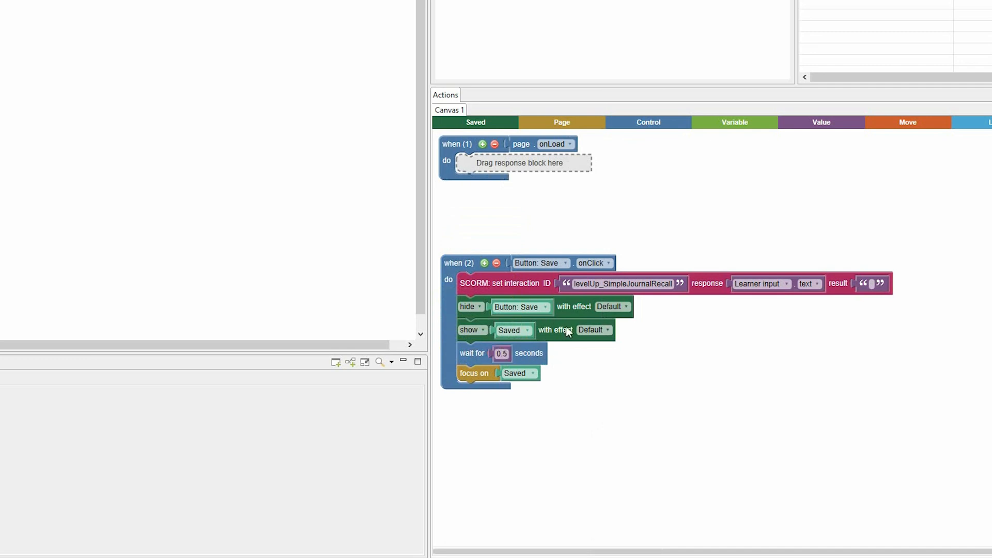
click(659, 128)
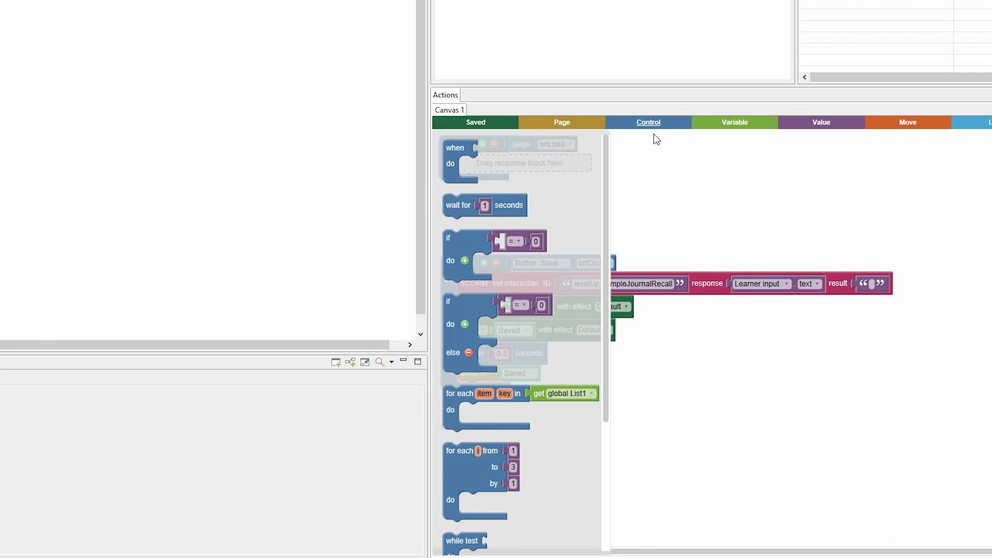
click(640, 163)
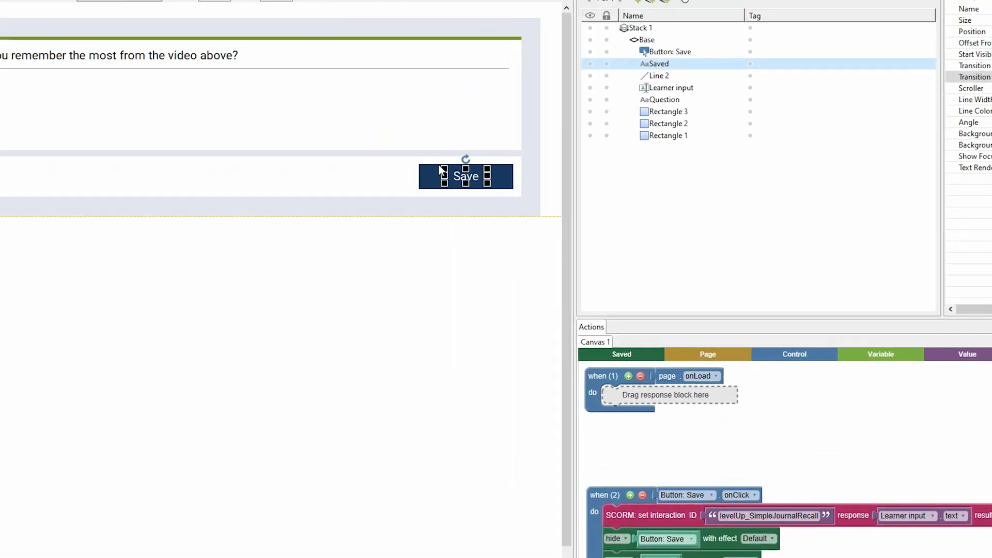
- Add a block that sets the Learner input's text inside the page's onLoad event
click(385, 113)
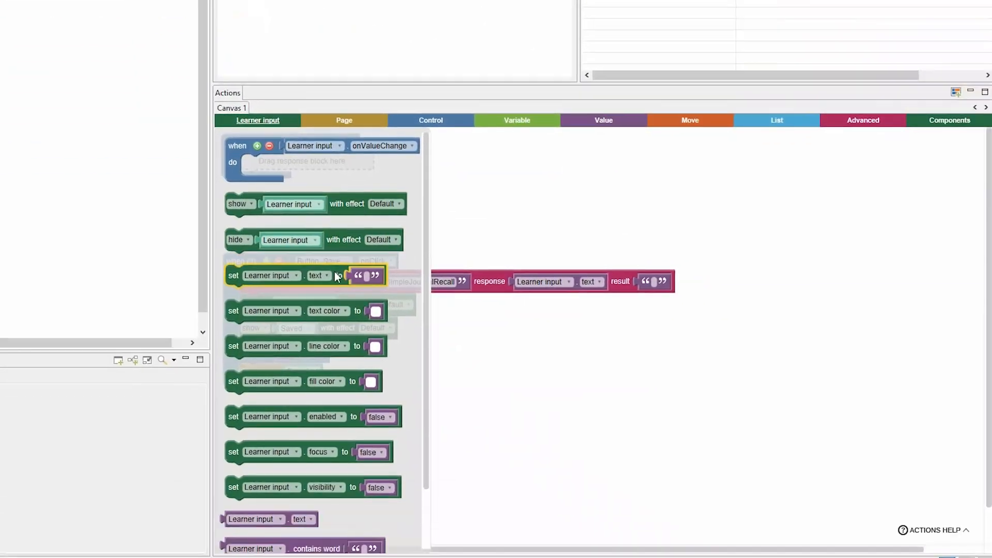
drag(698, 505, 710, 414)
drag(345, 184, 349, 165)
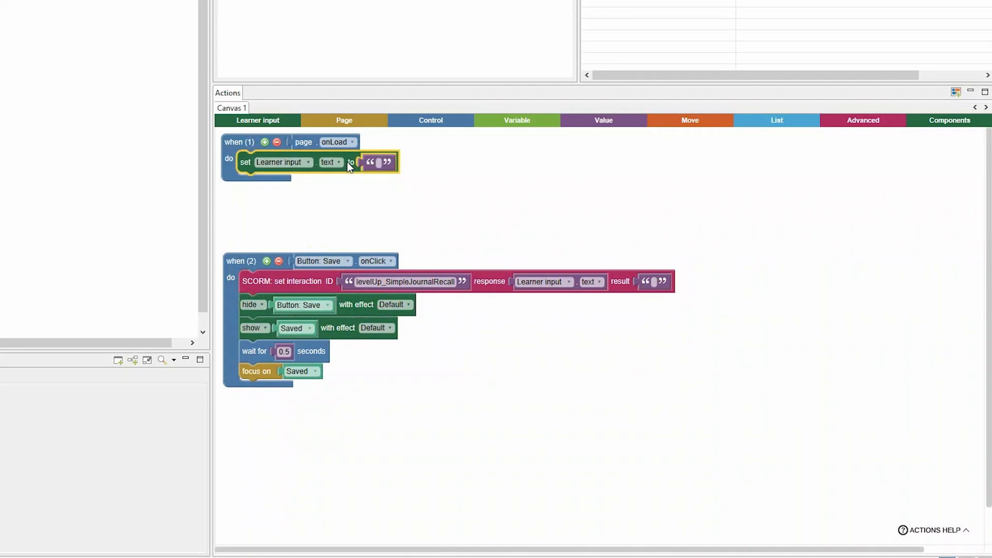
- Replace the empty text value in the onLoad event's set text block with a SCORM get interaction response block
click(369, 164)
key(Delete)
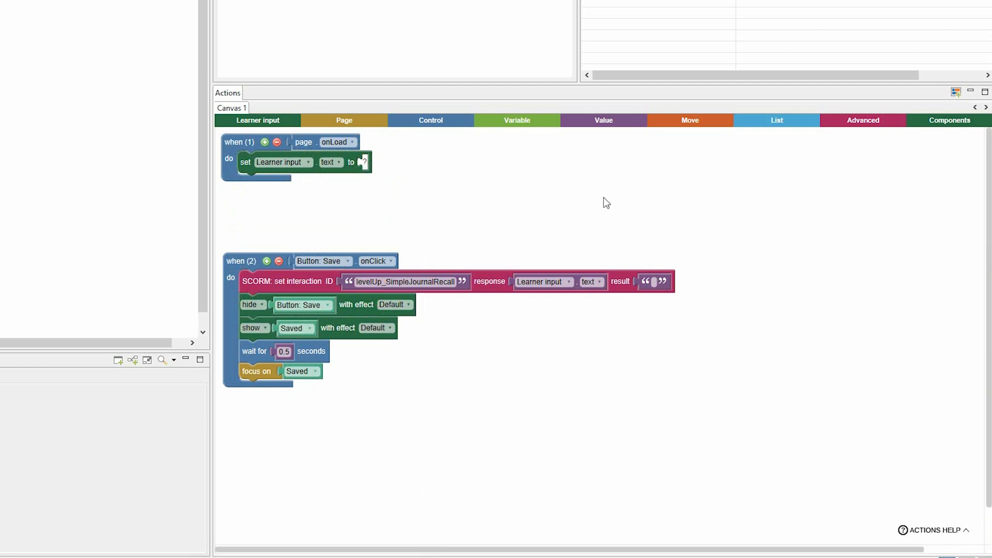
click(852, 121)
click(854, 148)
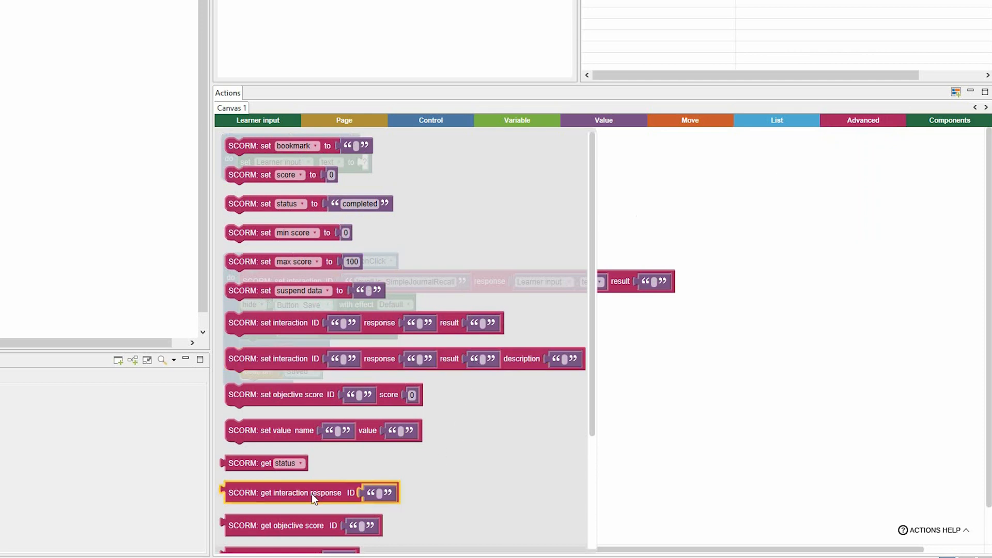
drag(312, 494, 452, 168)
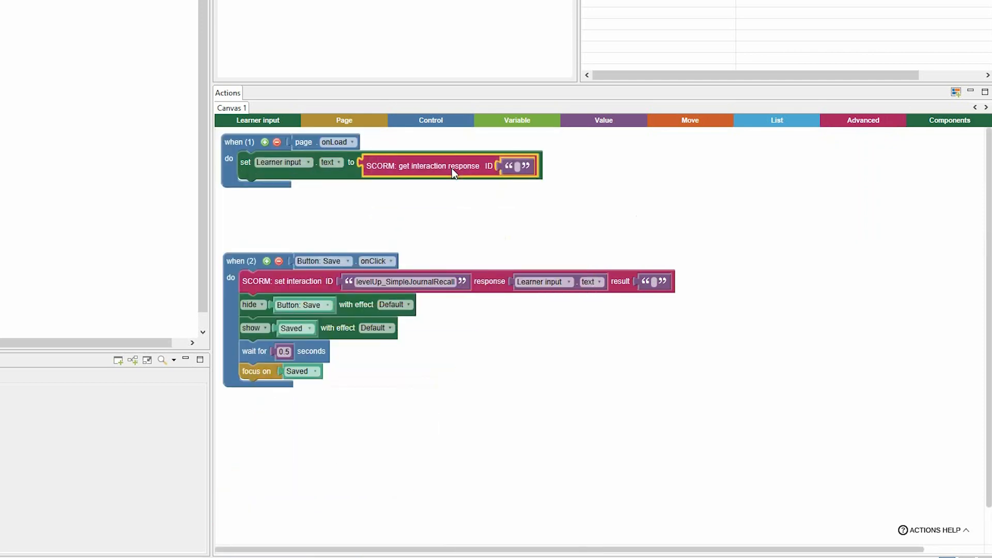
- Copy the levelUp_SimpleJournalRecall ID from the set interaction block into the get interaction response block's ID
click(419, 283)
right_click(419, 284)
click(362, 322)
click(517, 166)
right_click(517, 166)
click(481, 222)
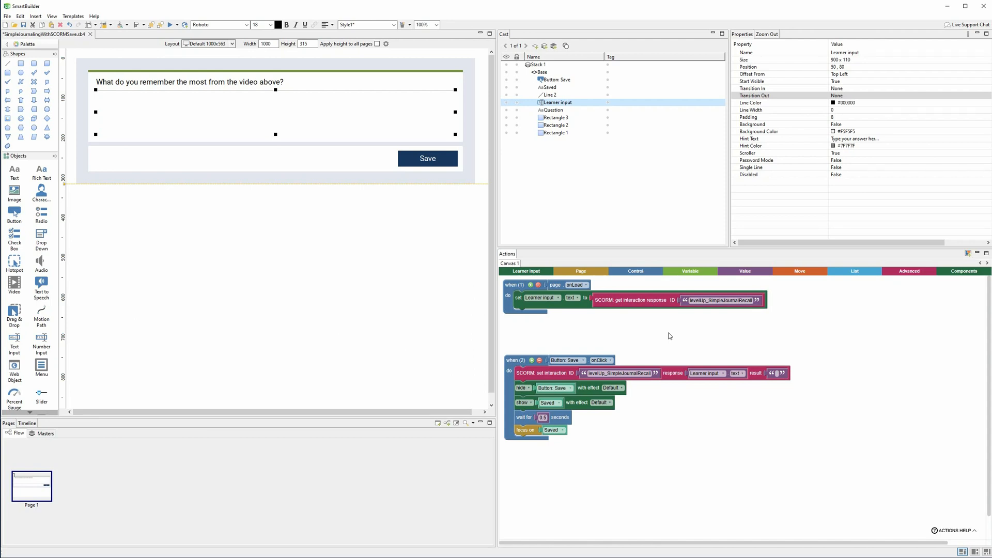
- Add an onValueChange event for the Learner input below the onClick event and move the event groups closer together
click(473, 232)
click(392, 122)
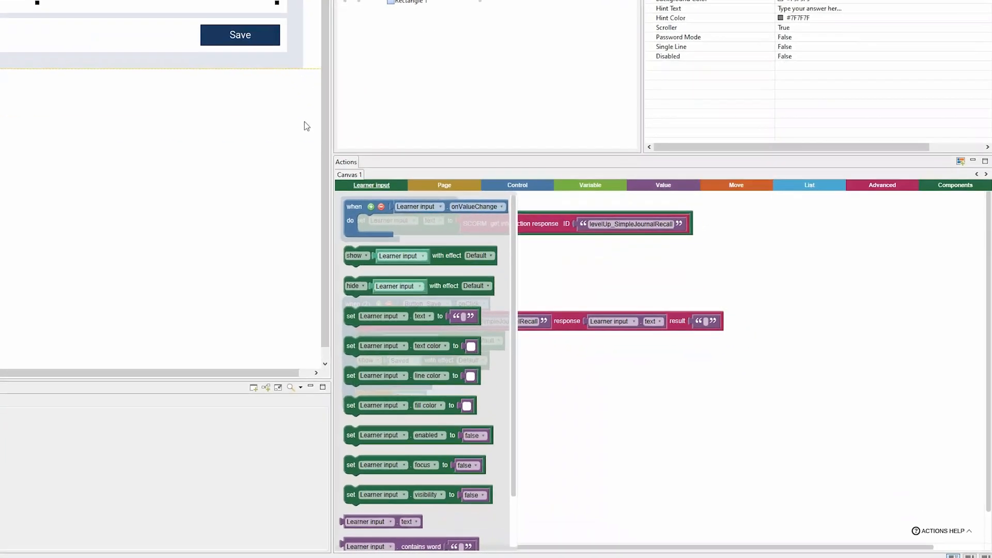
click(538, 286)
drag(282, 168, 286, 448)
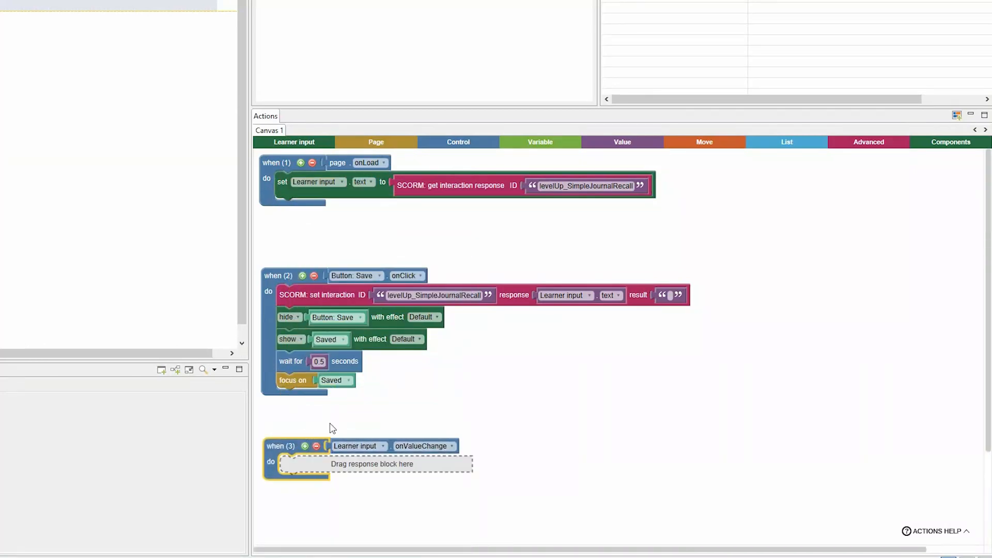
drag(276, 391, 270, 364)
drag(271, 446, 271, 408)
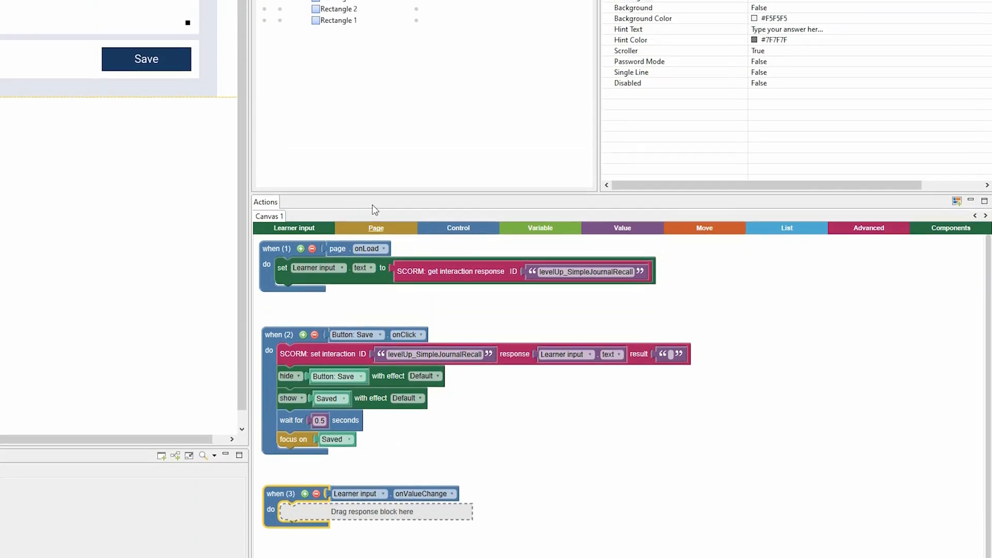
- Fill the Learner input's onValueChange event with blocks hiding the Saved text and showing the Save button, both with the Default effect
click(146, 43)
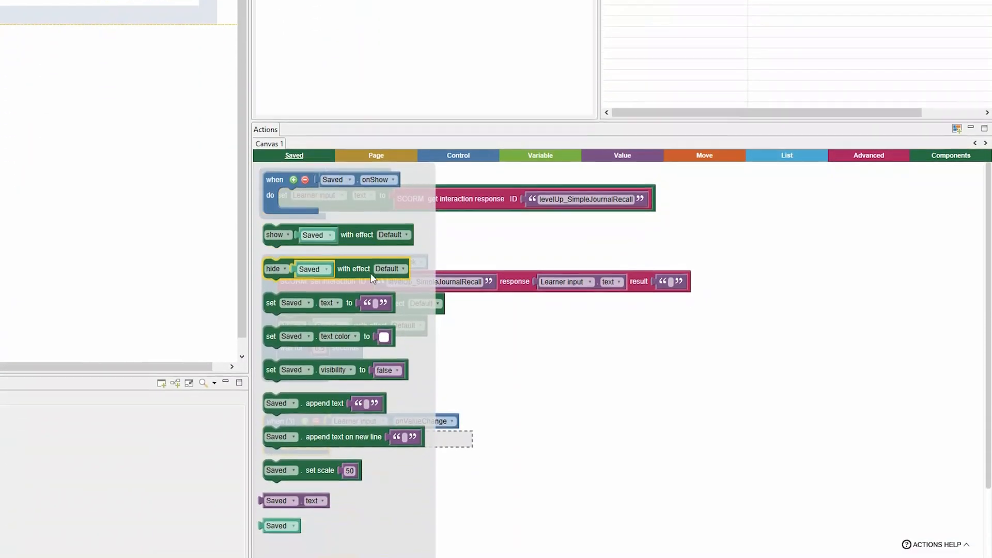
drag(363, 271, 380, 451)
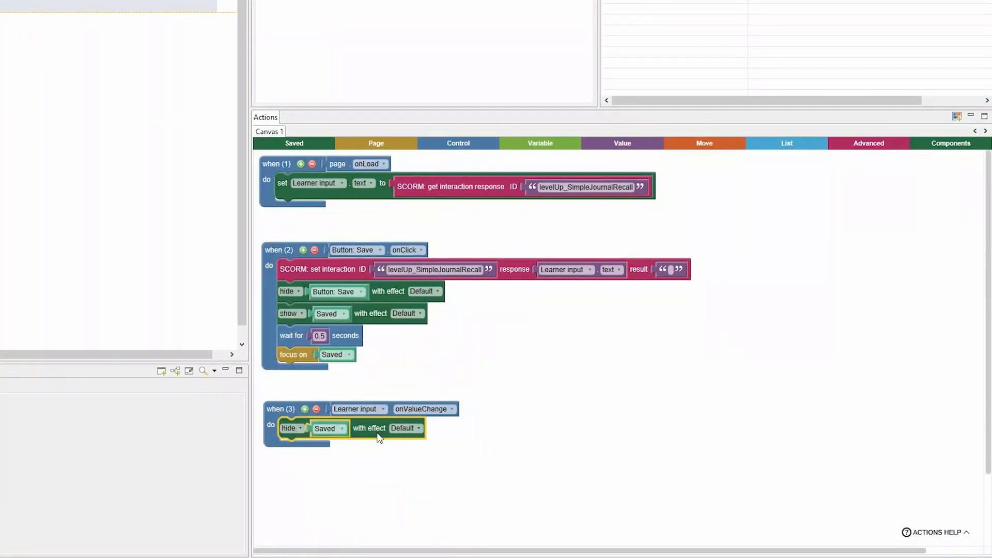
click(361, 99)
click(295, 143)
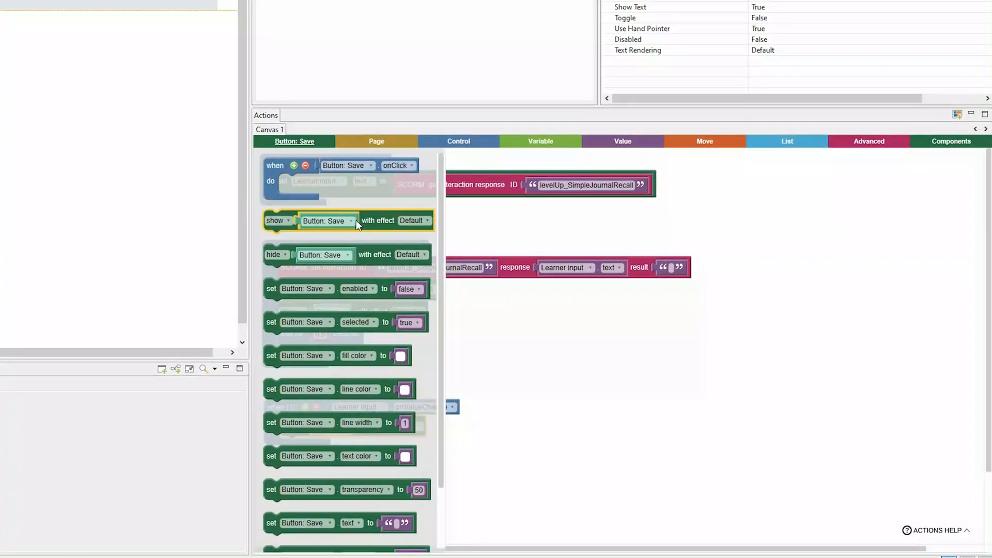
drag(464, 282, 379, 445)
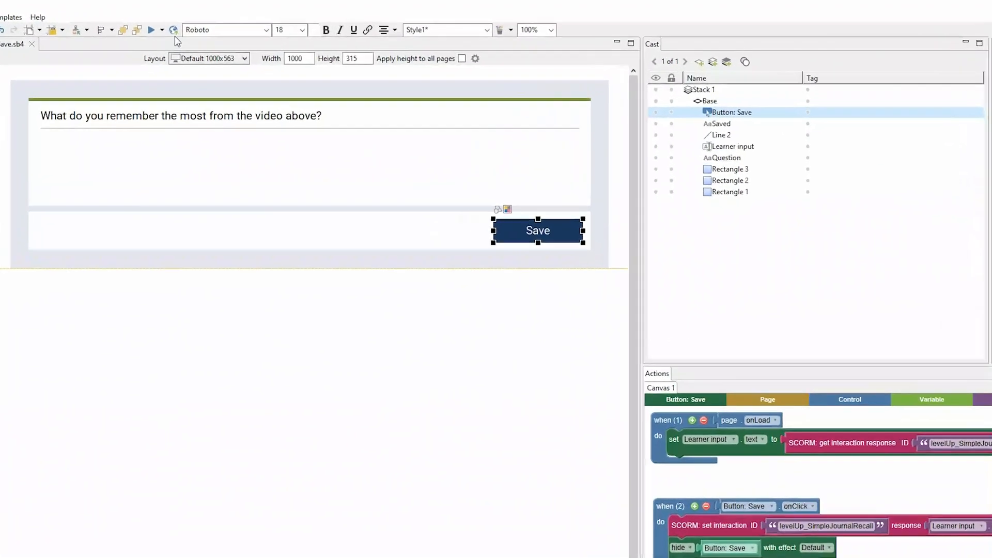
- Open the lesson publish options and enable generating a SCORM 2004 4th Edition LMS package
click(184, 25)
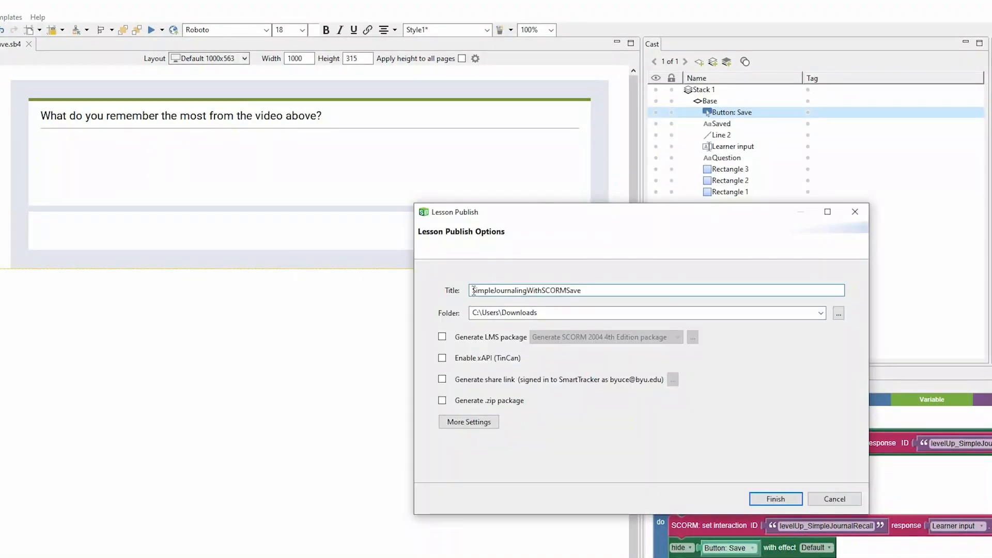
click(442, 337)
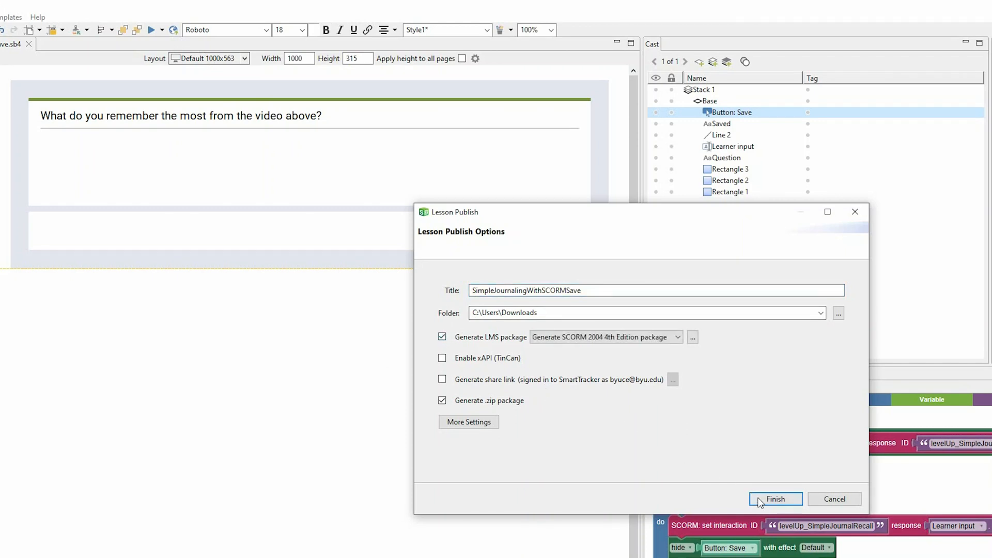